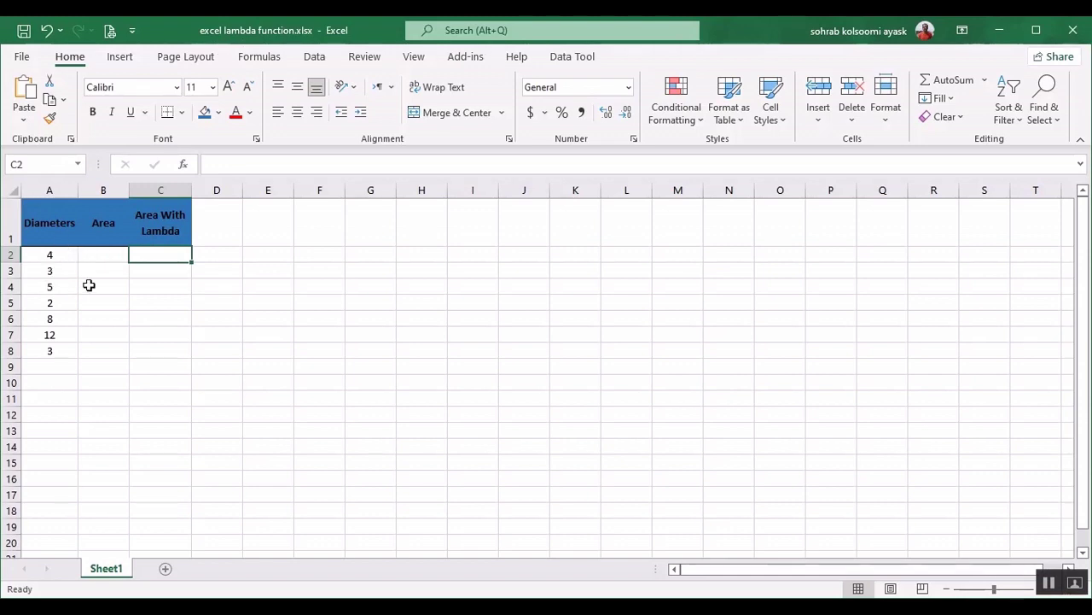
Calculate the circle area in B2 with =A2^2*PI()/4 and fill the formula down through B8
click(102, 258)
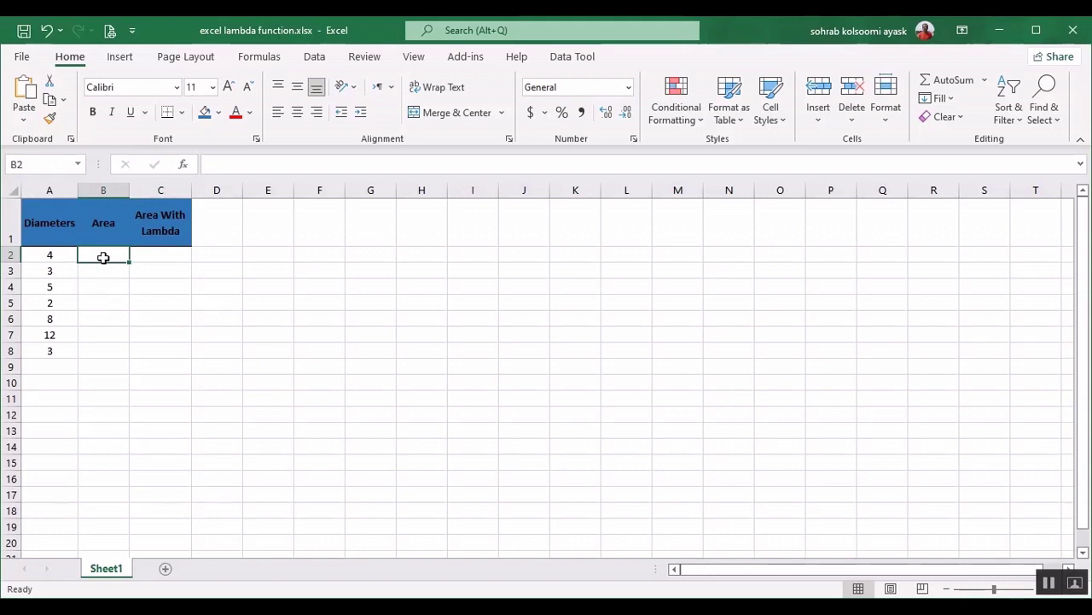
text(=)
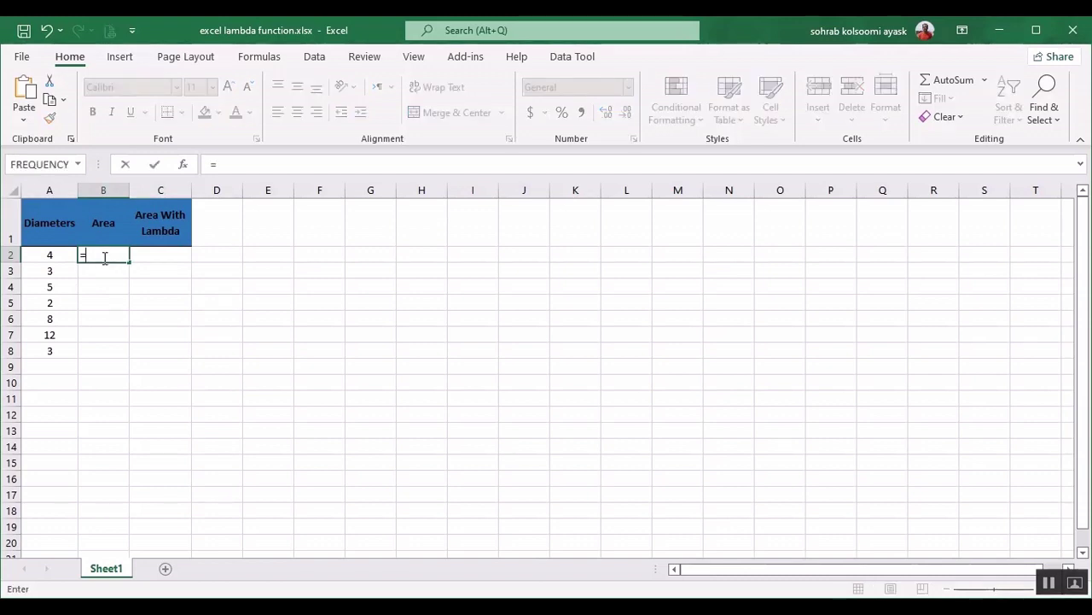
click(44, 256)
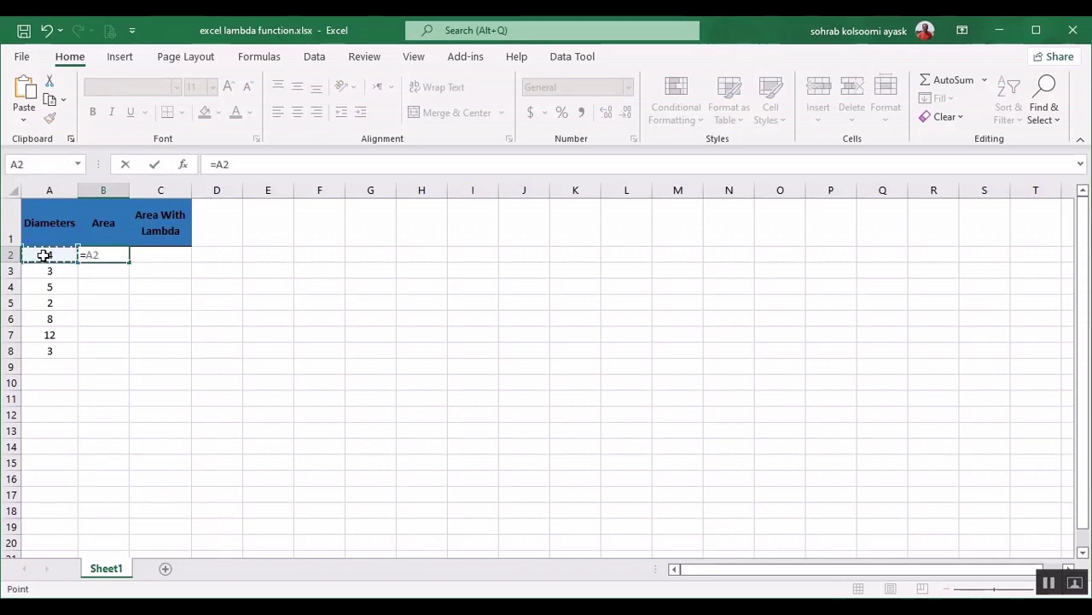
text(^2*PI()
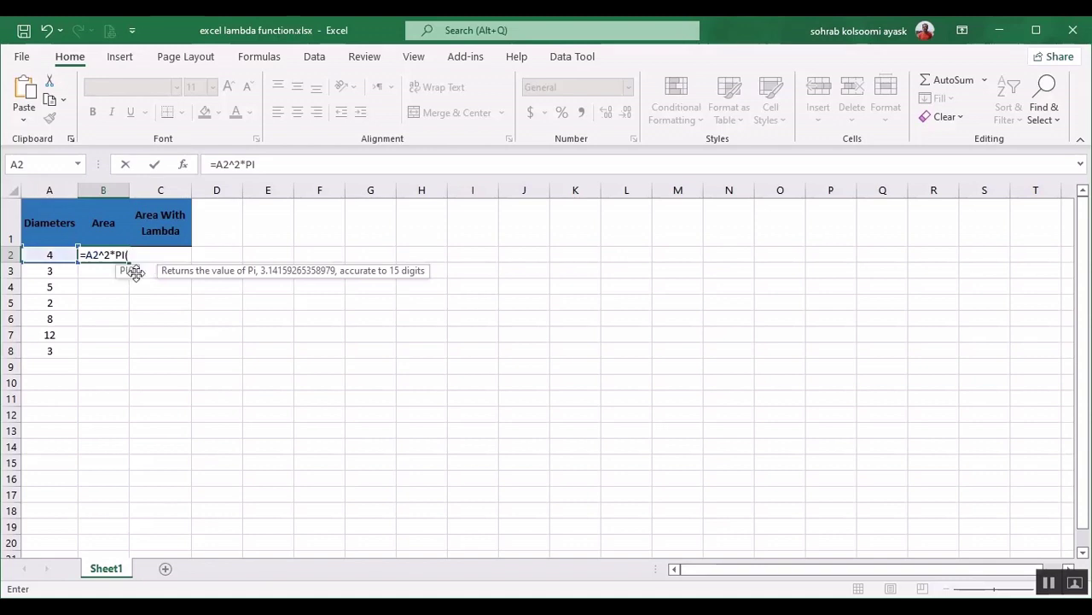
double_click(134, 271)
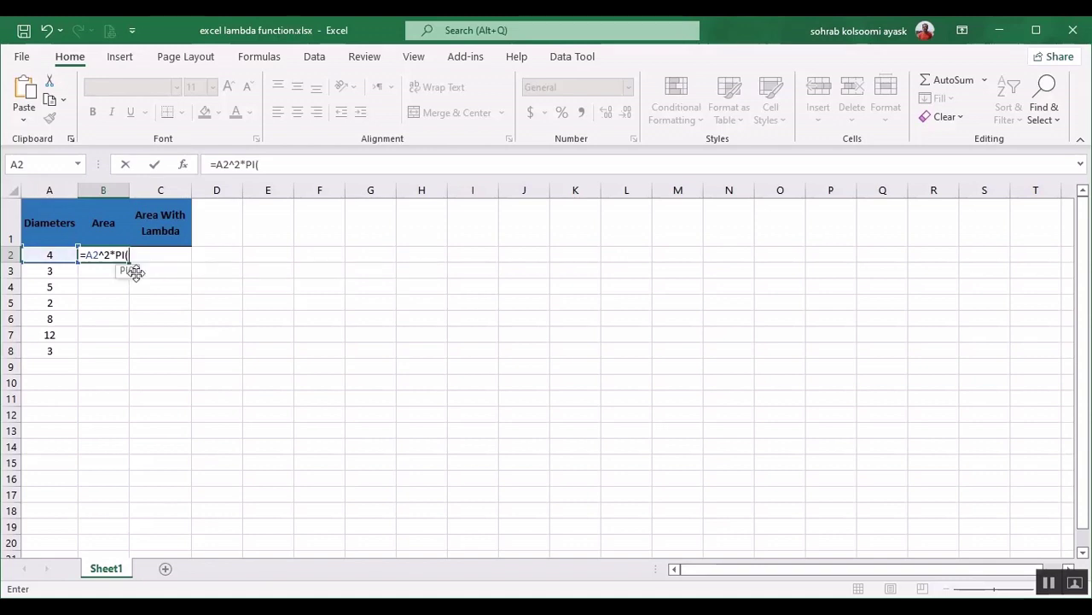
text())
text(*)
text(4)
key(Return)
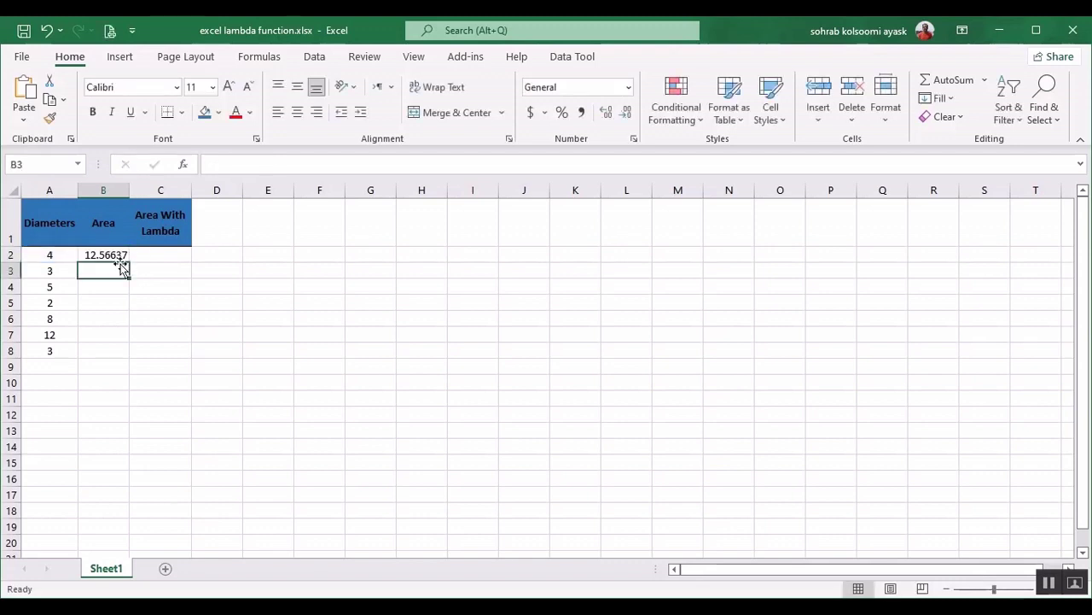
click(105, 255)
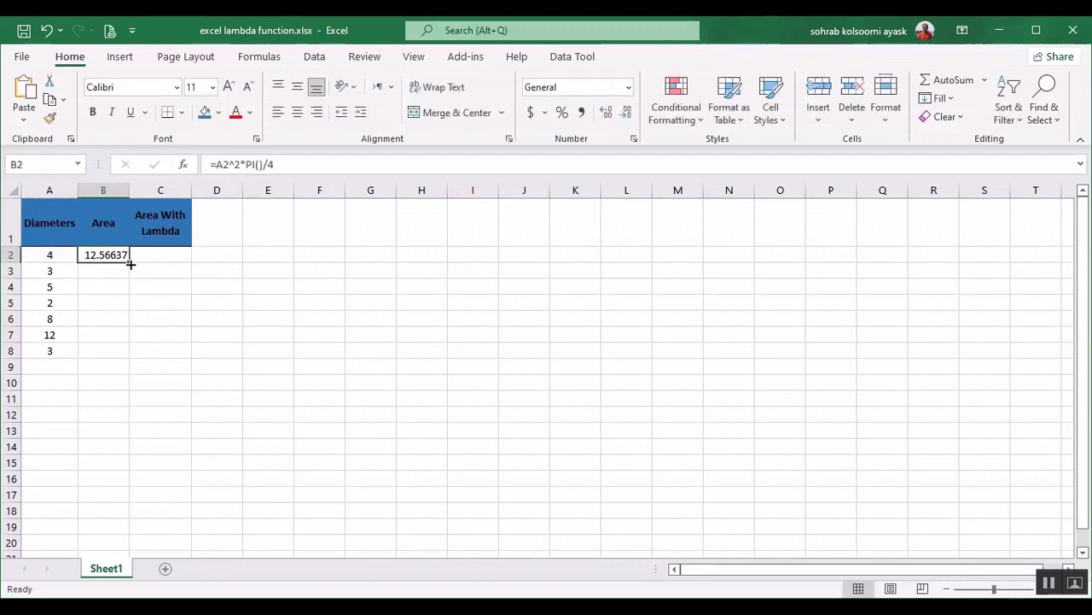
double_click(129, 261)
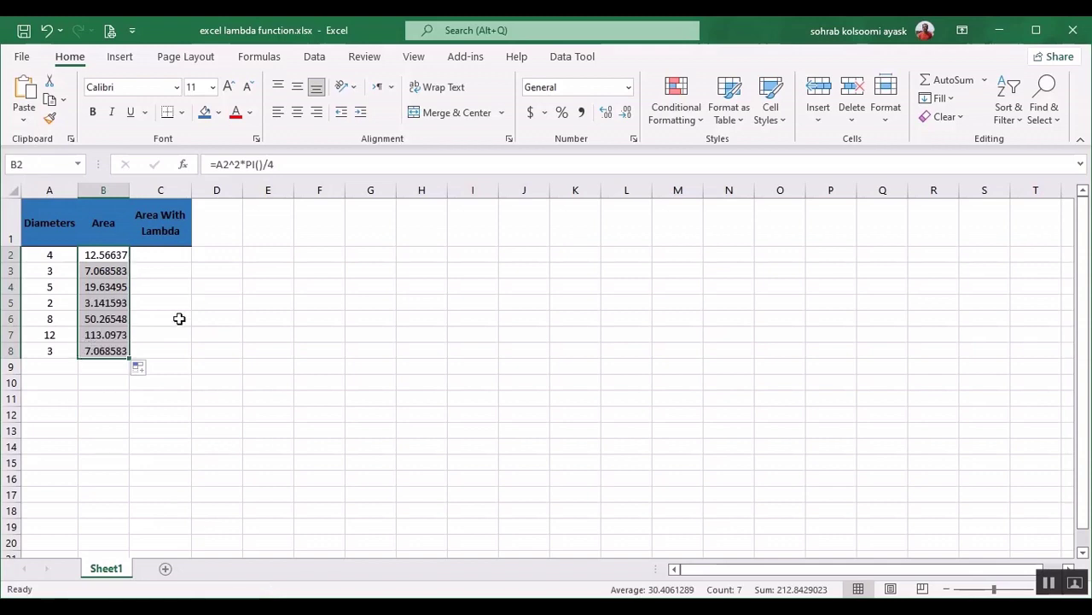
Write a LAMBDA formula in C2 with parameter d and the calculation d^2*PI()/4
click(161, 253)
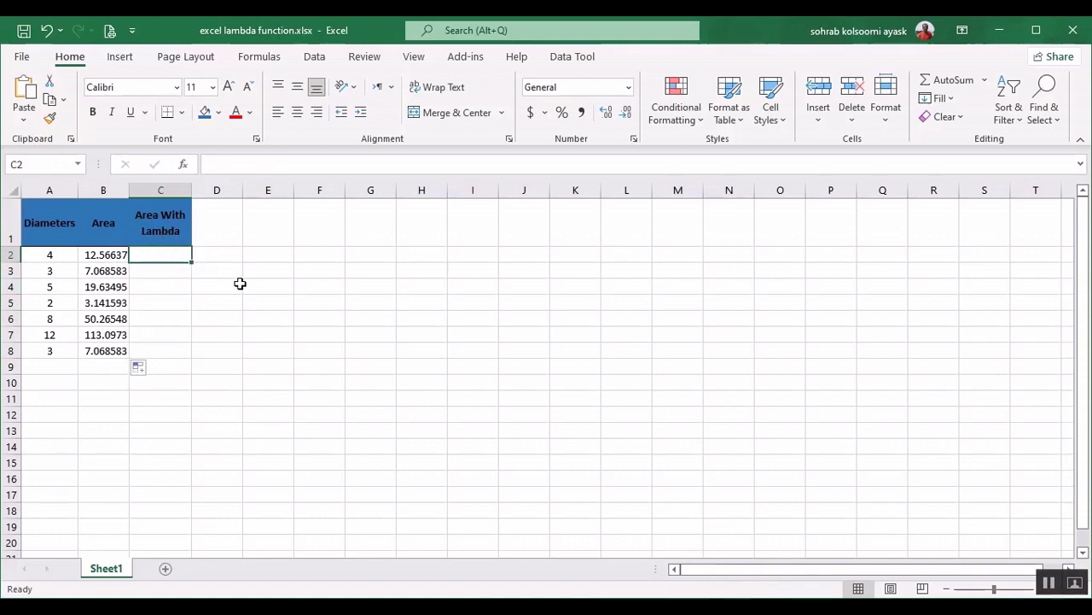
text(=)
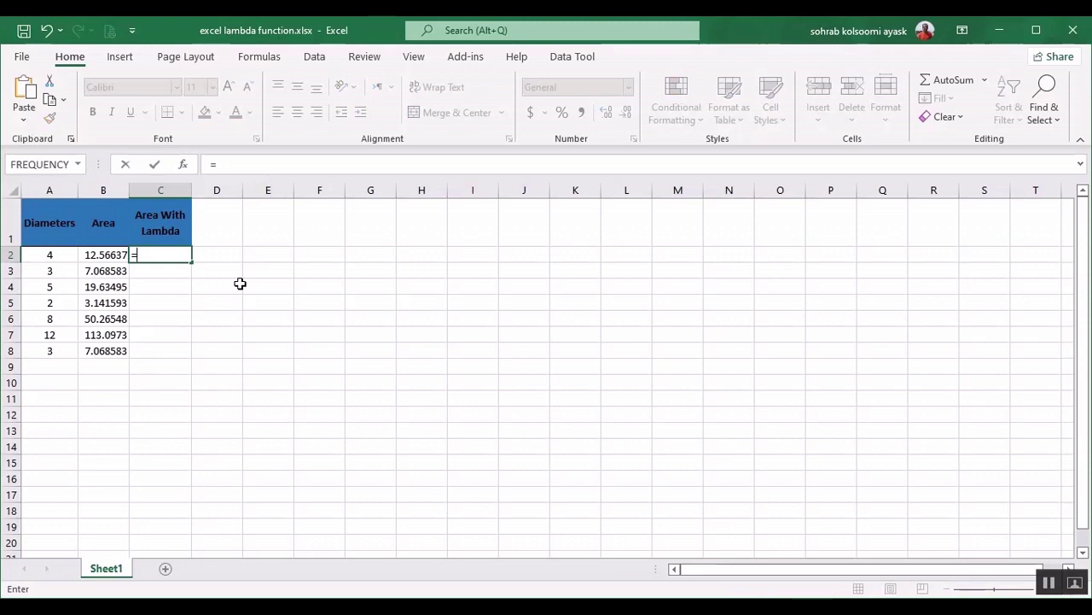
text(la)
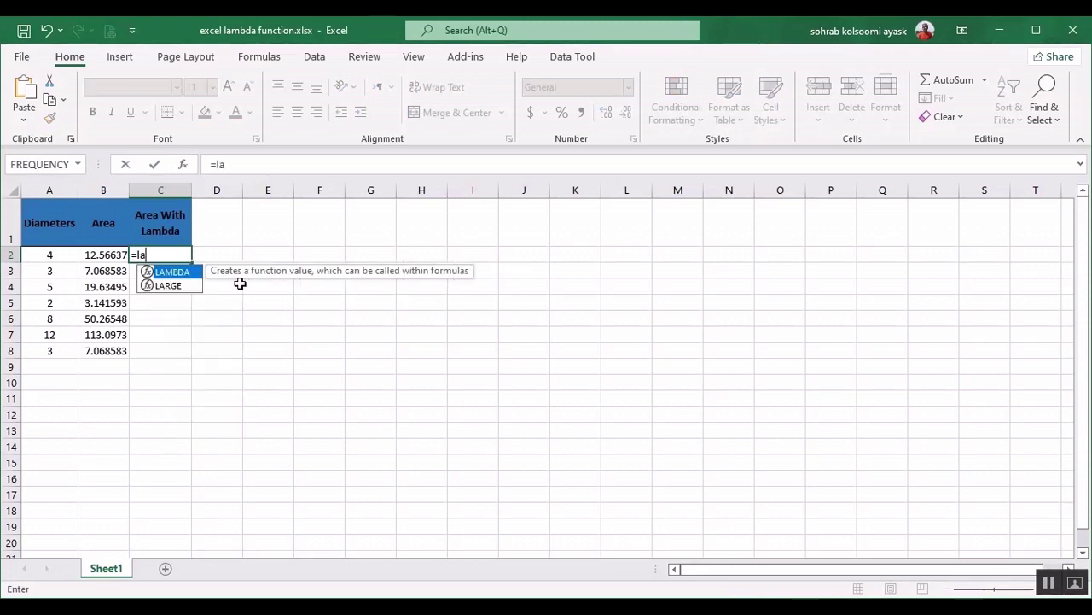
text(mb)
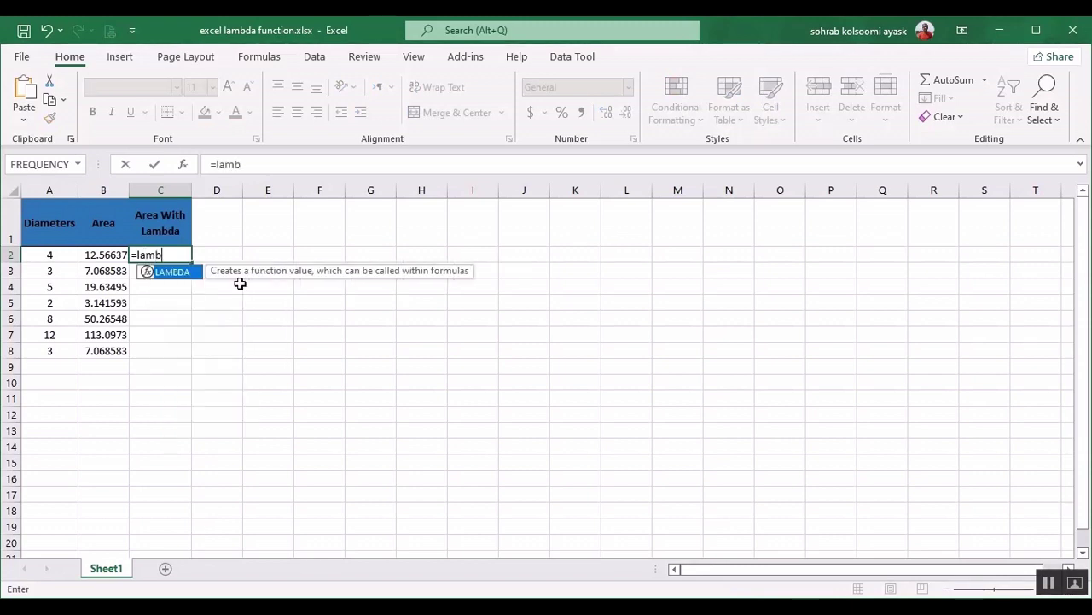
double_click(158, 273)
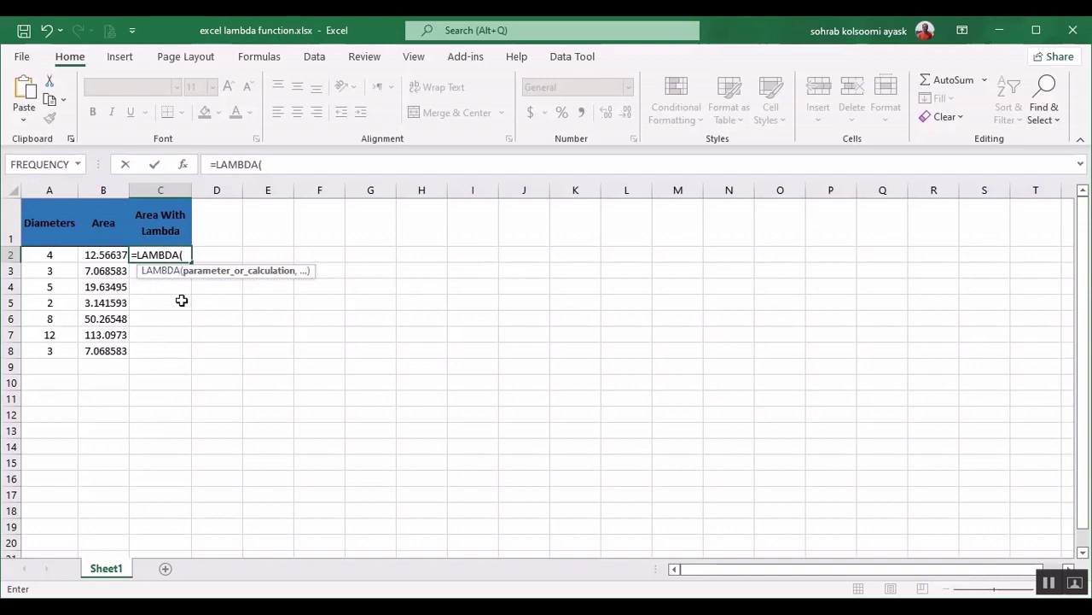
text(d,)
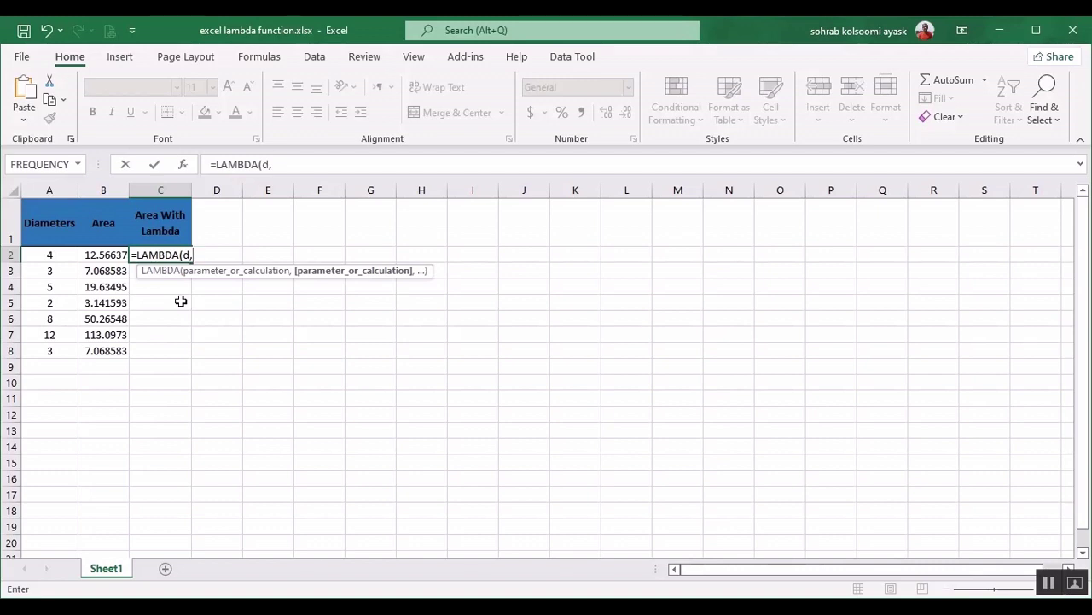
text(d)
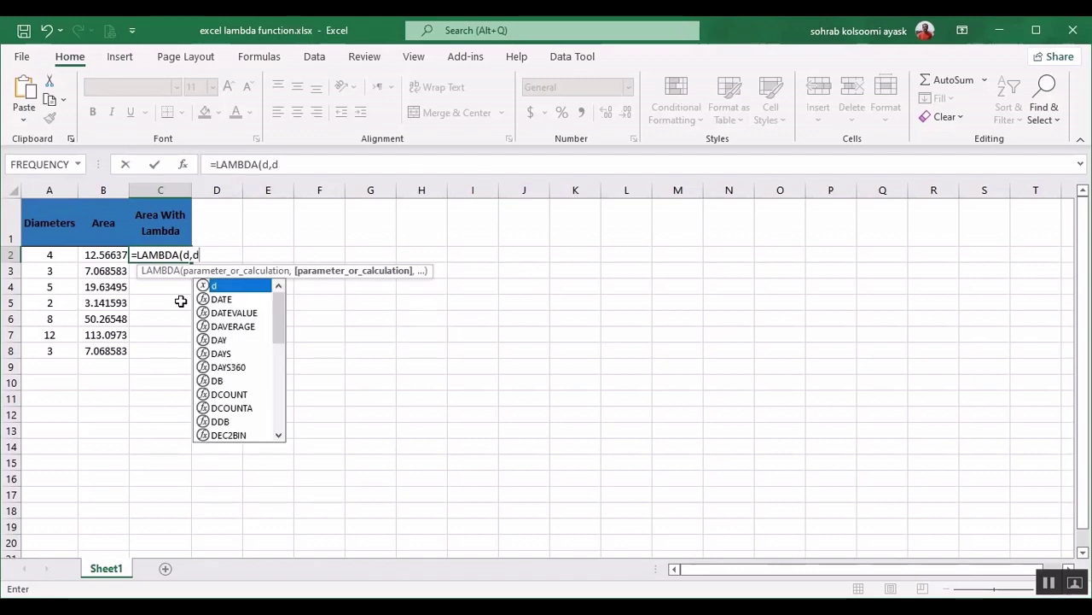
text(^2*)
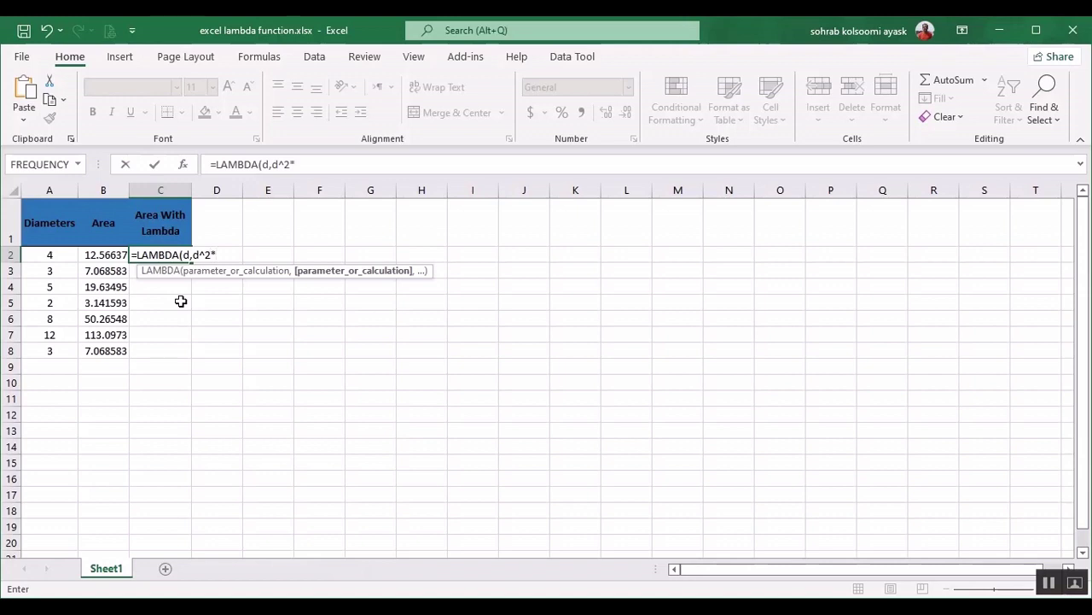
text(PI())
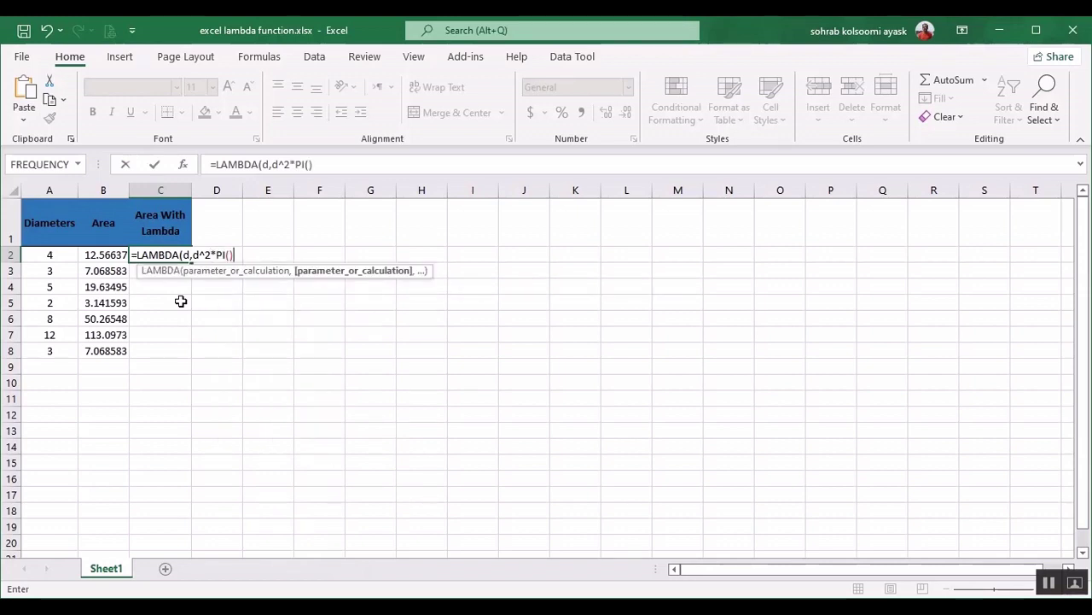
text(/4)
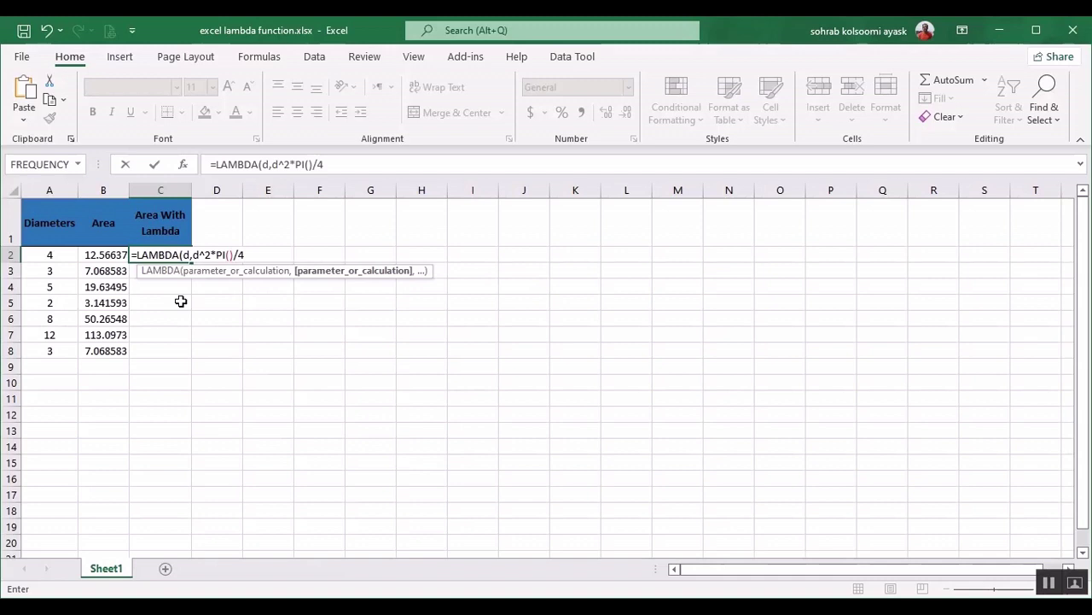
Close the LAMBDA in C2, pass A2 as its argument, and fill the formula down through C8
text()()
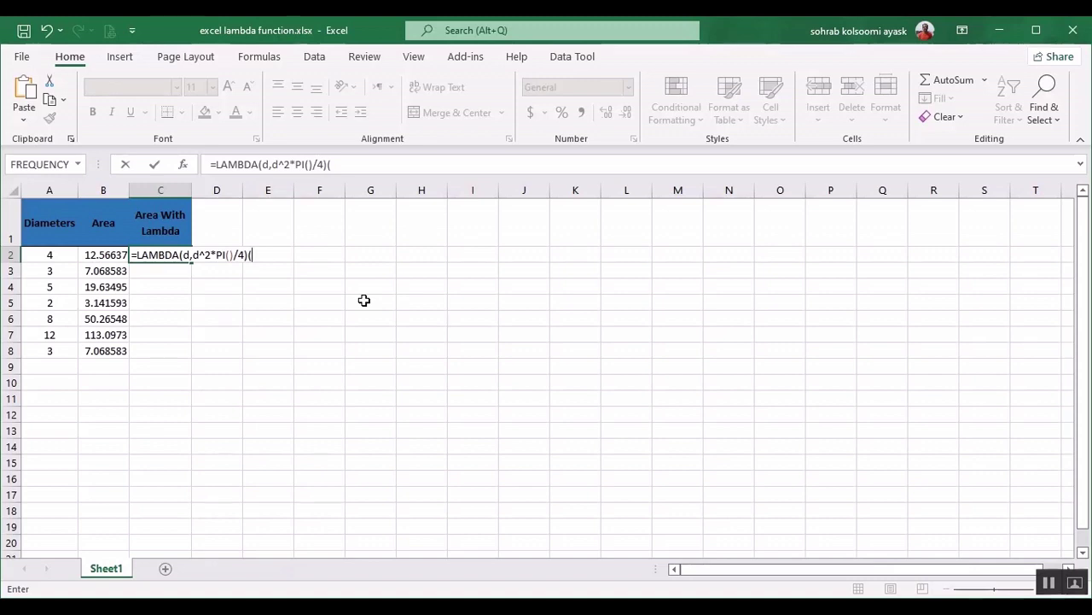
text(A2)
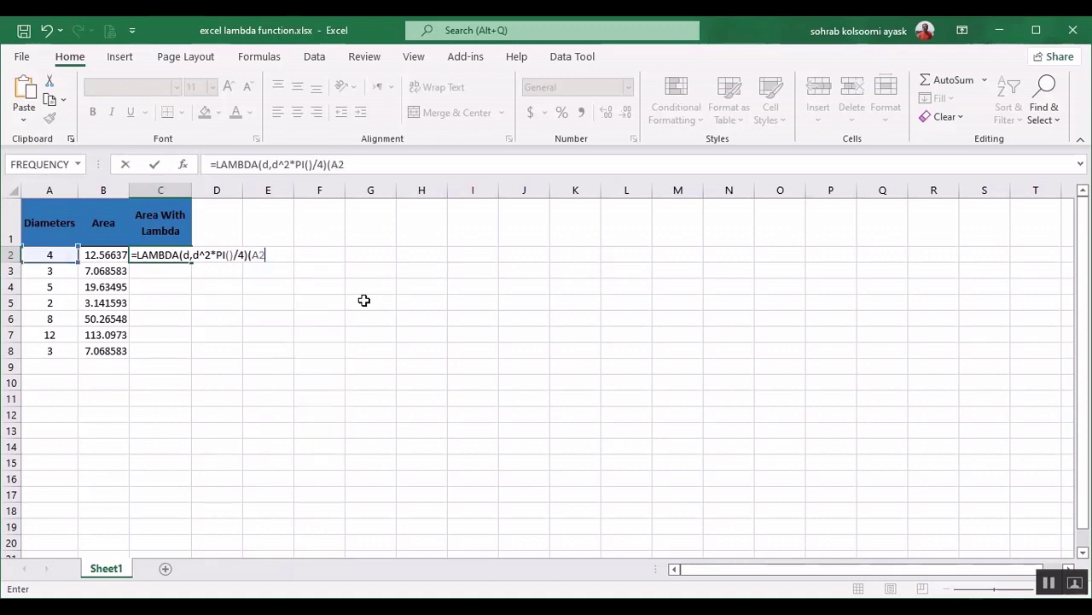
text())
key(Return)
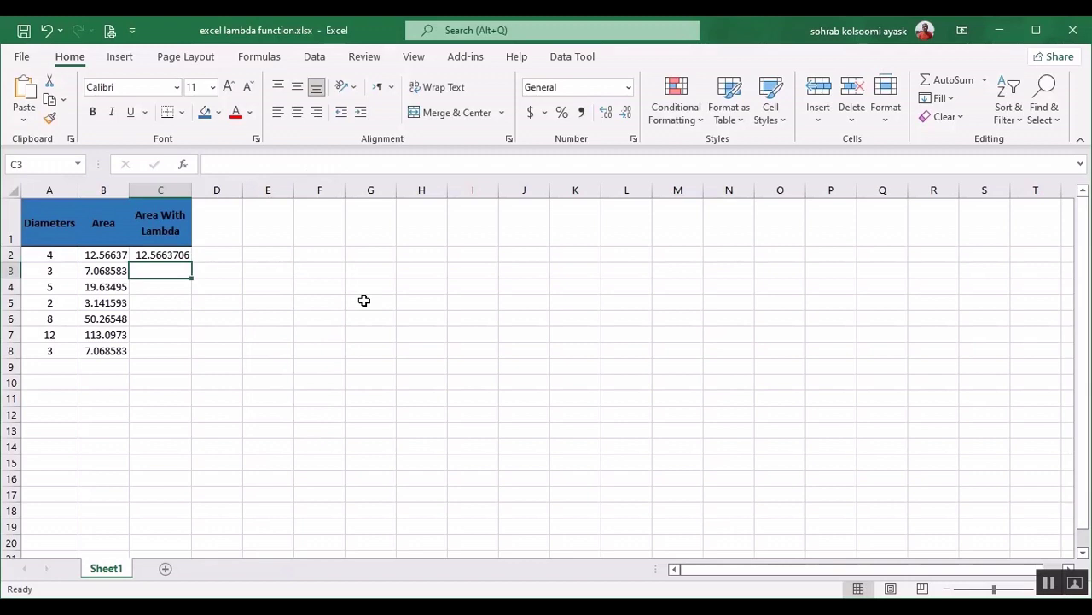
click(169, 256)
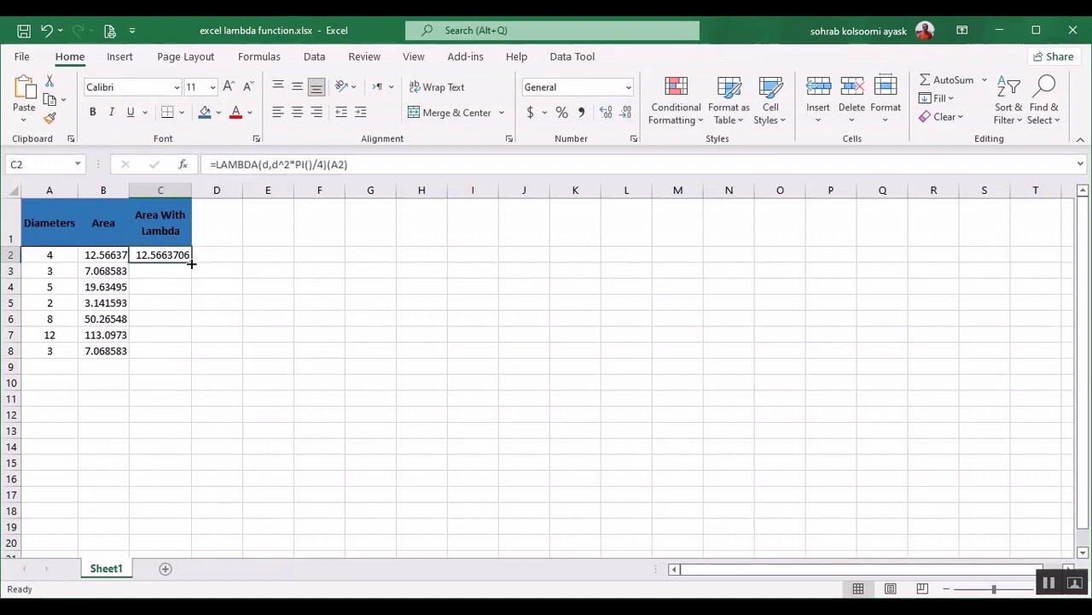
double_click(192, 262)
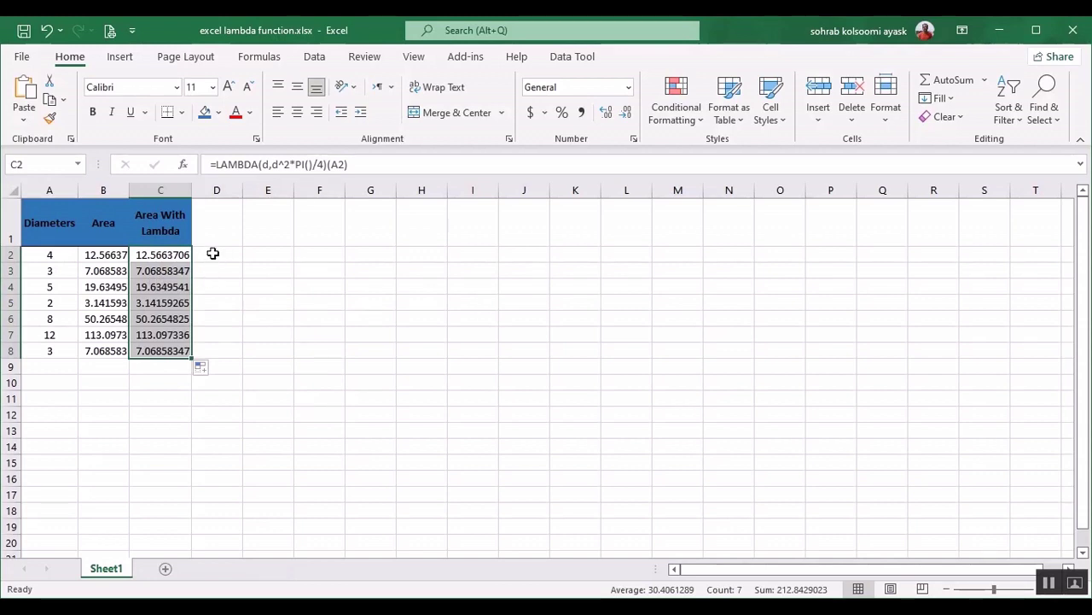
Start a new defined name called areaCircle with Workbook scope, with D2 as the active cell
click(213, 253)
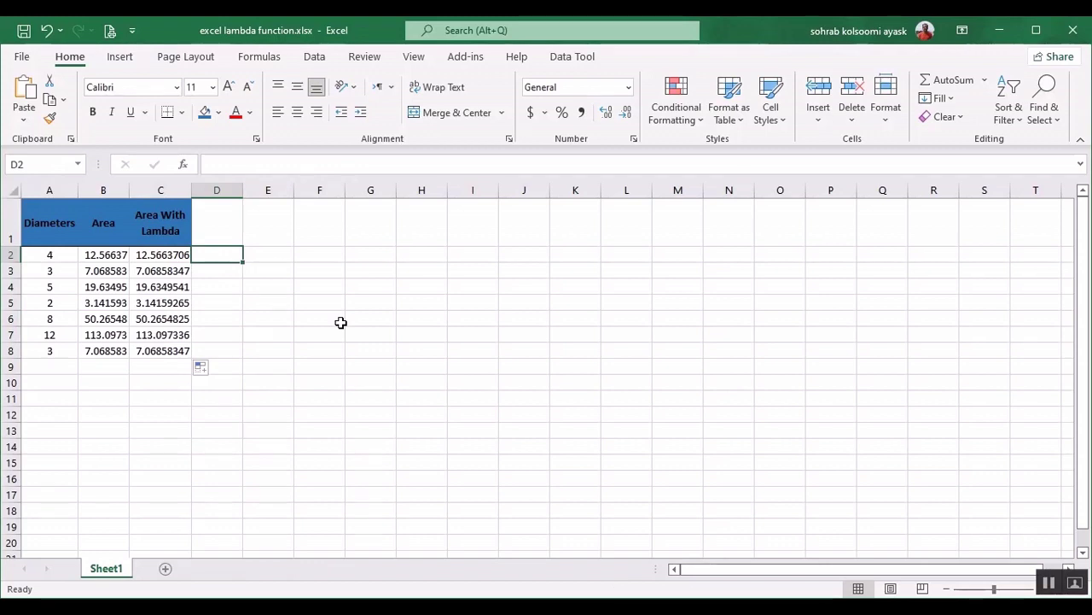
key(ctrl+F3)
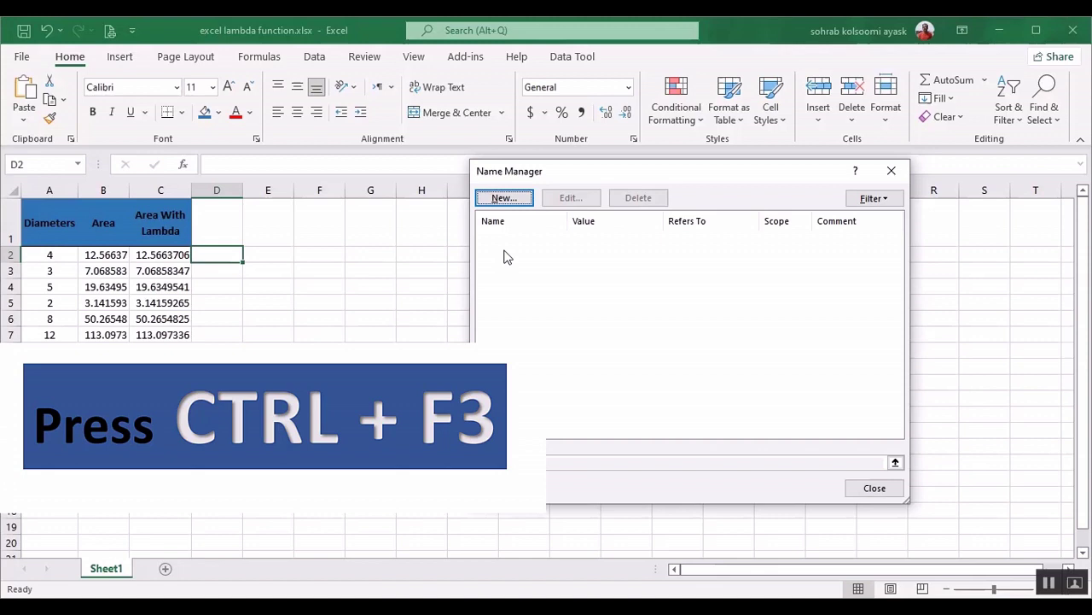
click(503, 198)
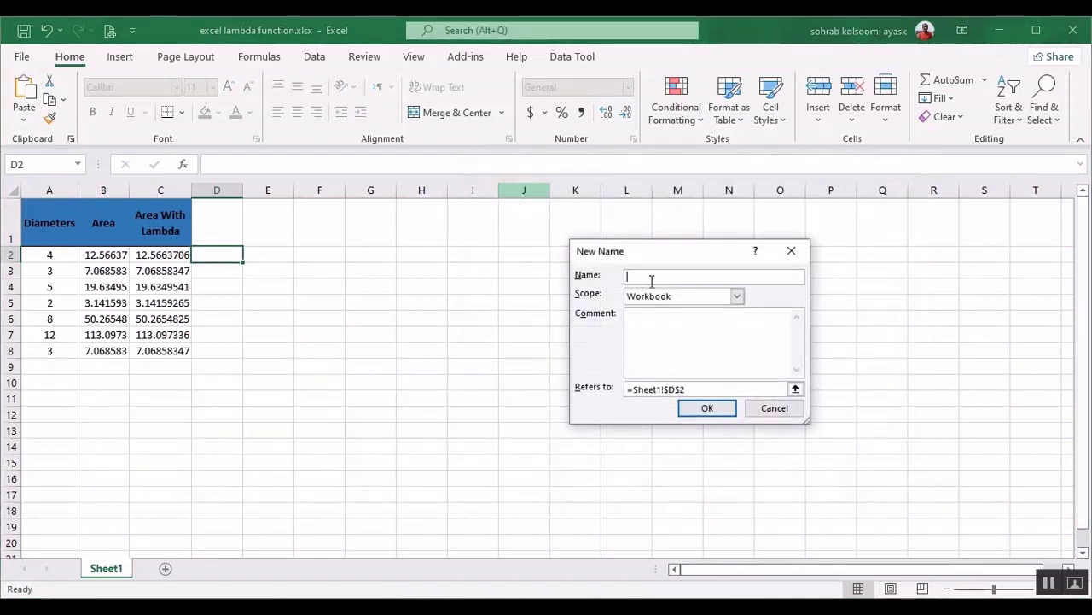
text(area)
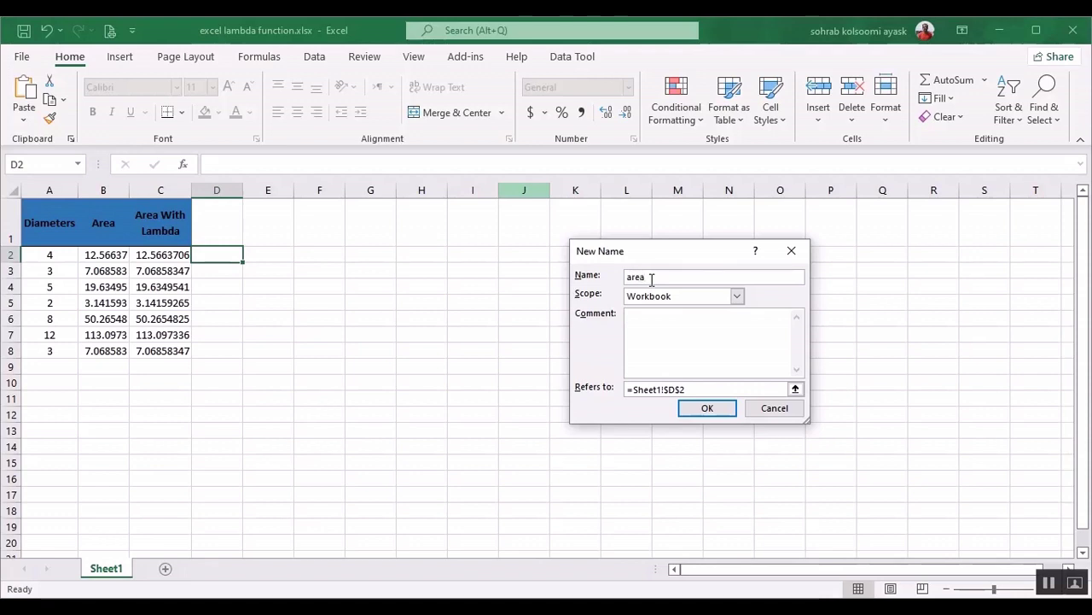
text(Circle)
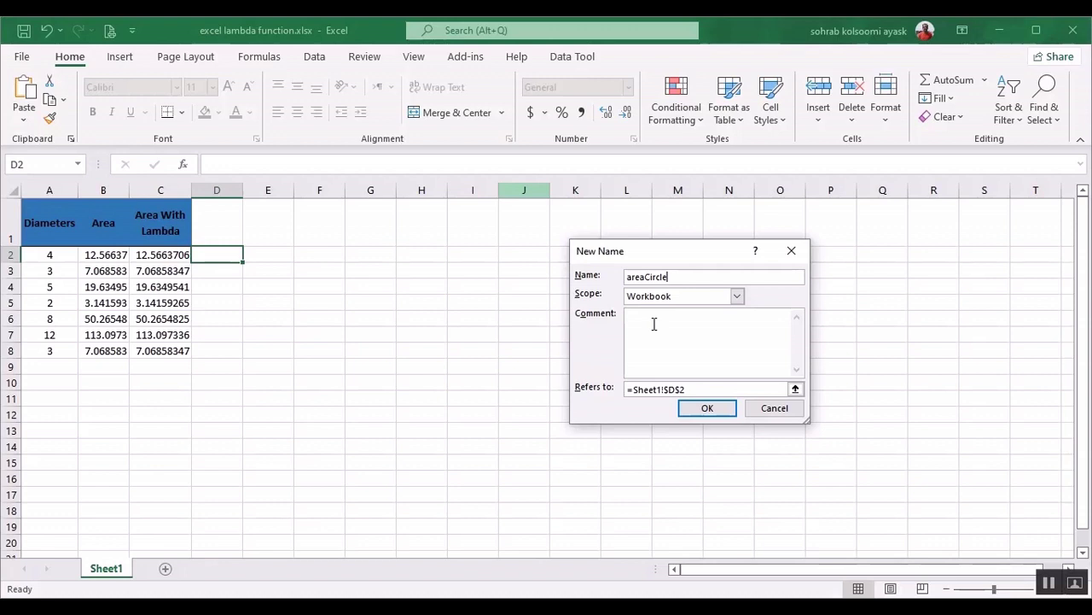
click(737, 297)
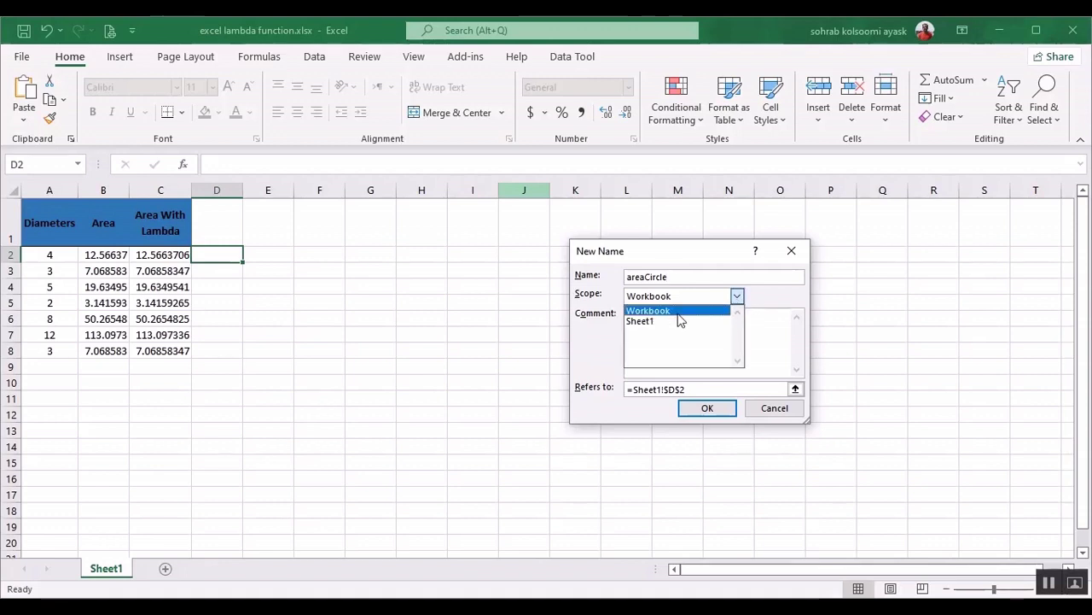
click(768, 299)
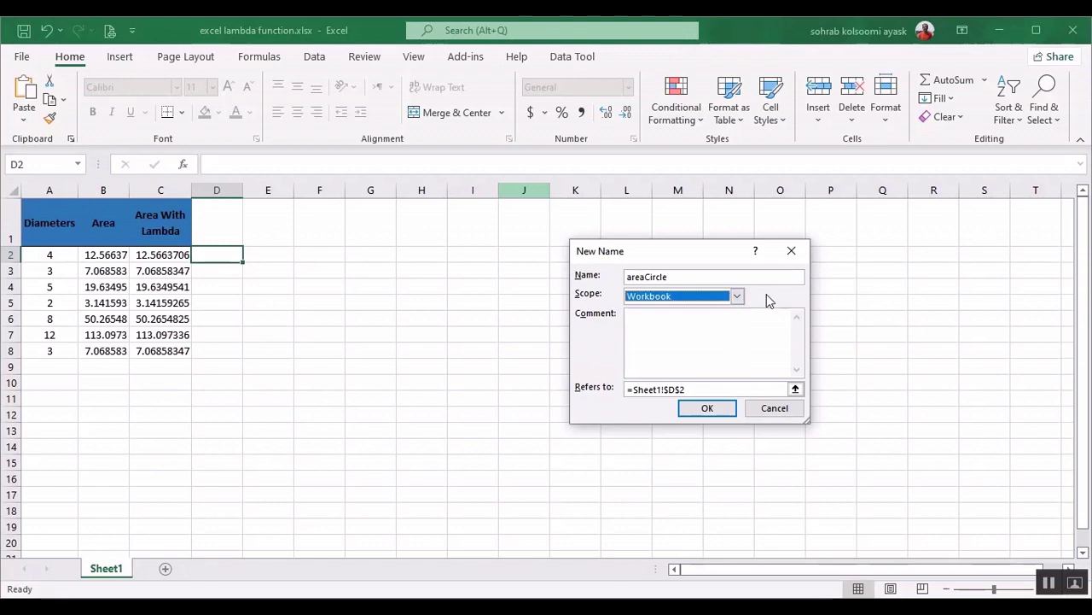
double_click(653, 279)
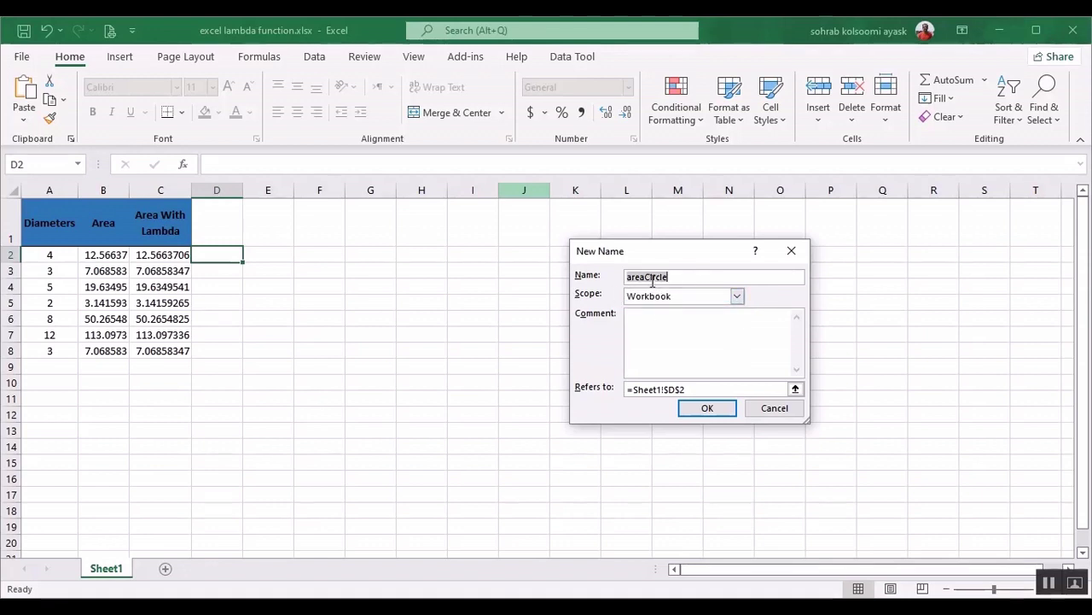
Replace the cell reference that the new name areaCircle refers to with =LAMBDA(d,d^2*PI()/4)
click(693, 391)
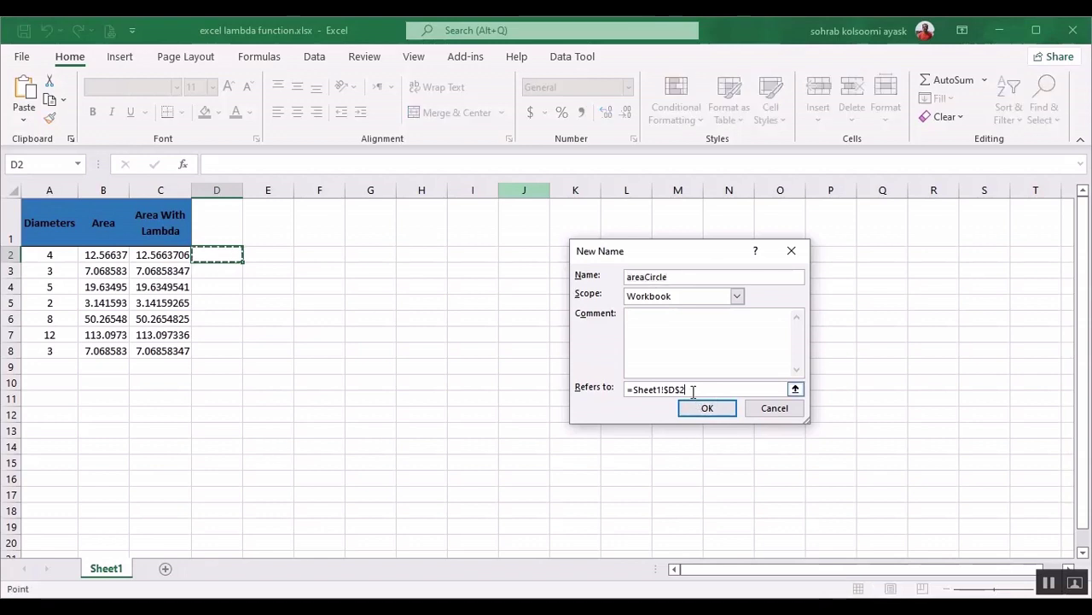
key(BackSpace)
key(BackSpace)
key(BackSpace)
key(BackSpace)
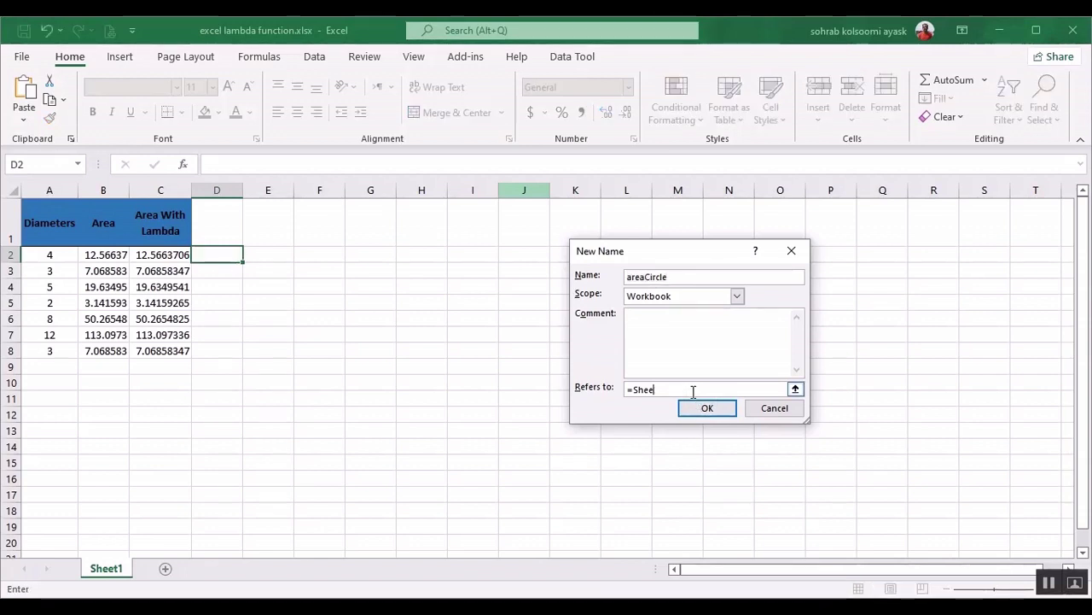
key(BackSpace)
key(BackSpace)
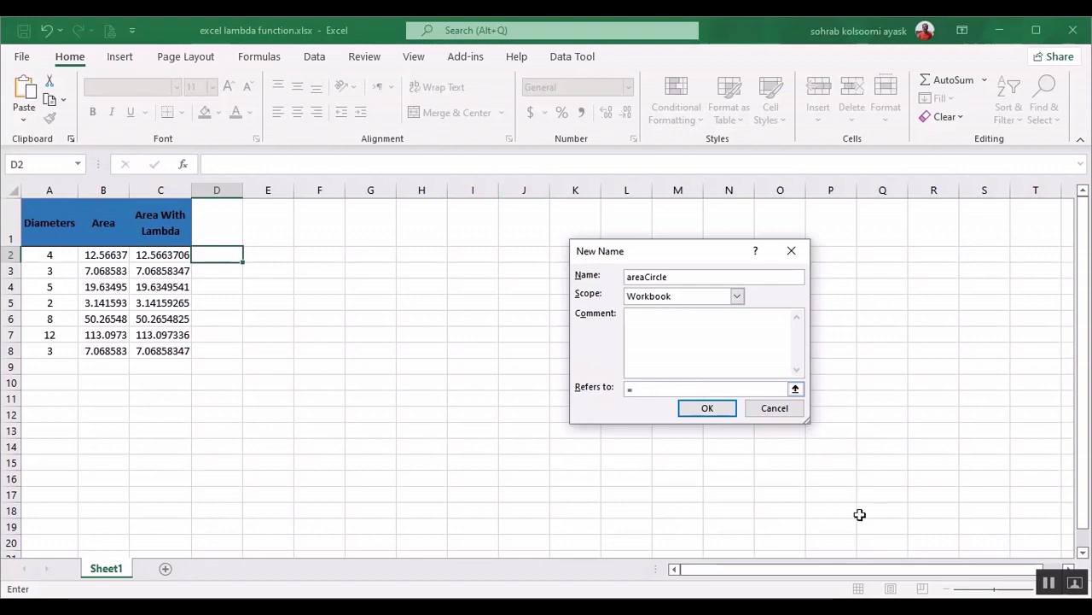
click(645, 391)
text(=LAMBDA(d,d^2*PI()/4))
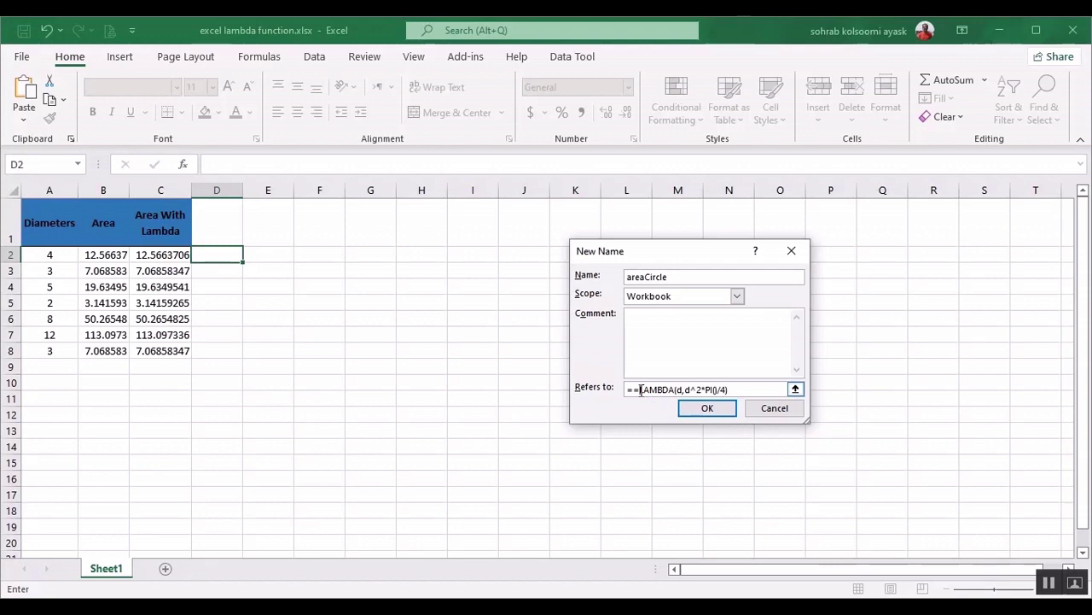
click(641, 391)
key(BackSpace)
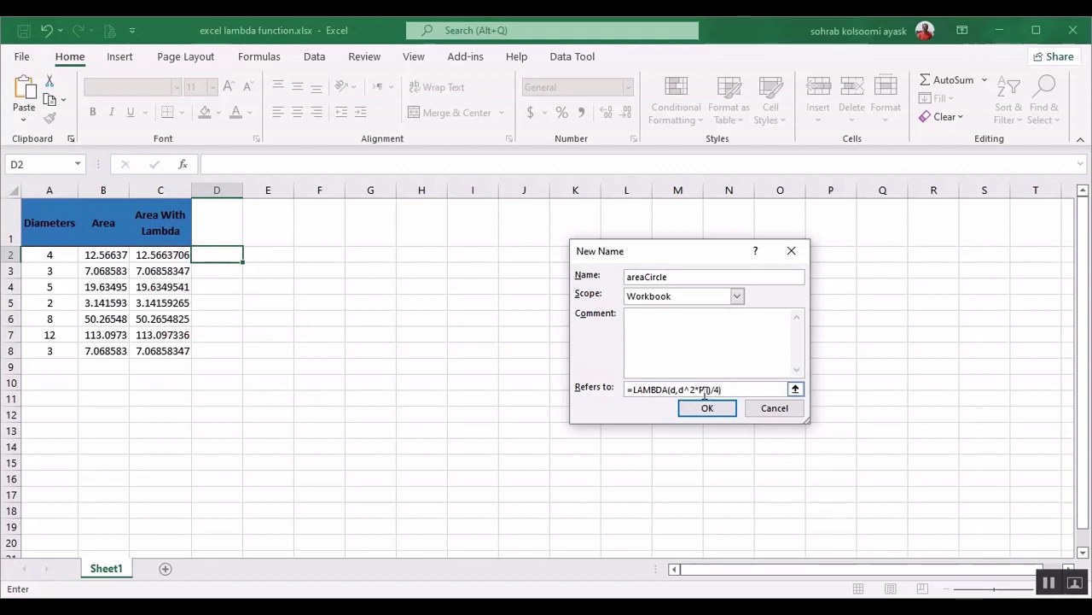
Copy the name areaCircle, save the new defined name, and close the Name Manager
double_click(647, 280)
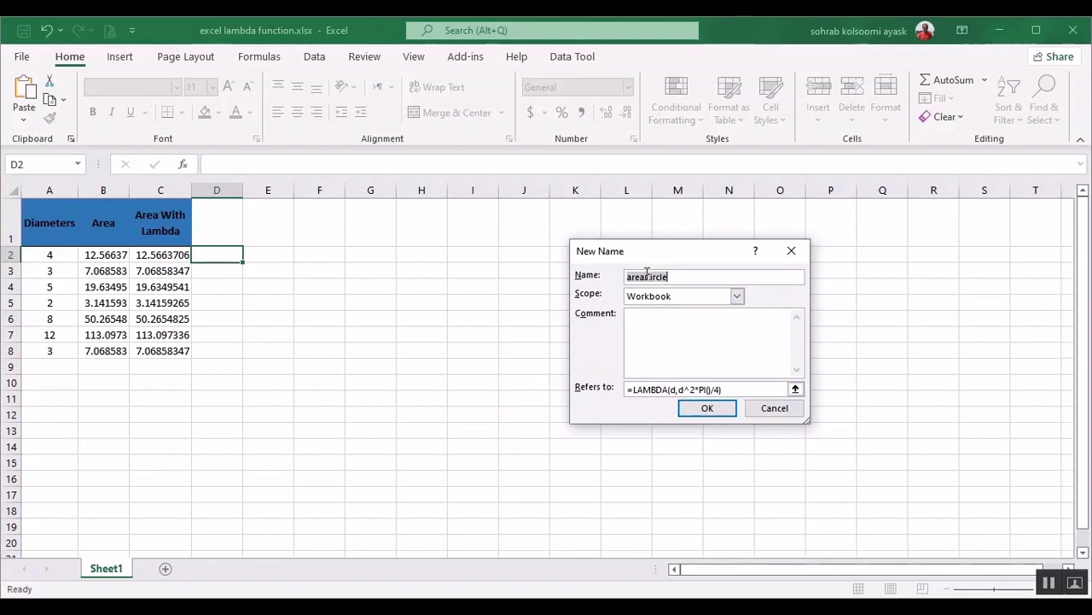
right_click(646, 280)
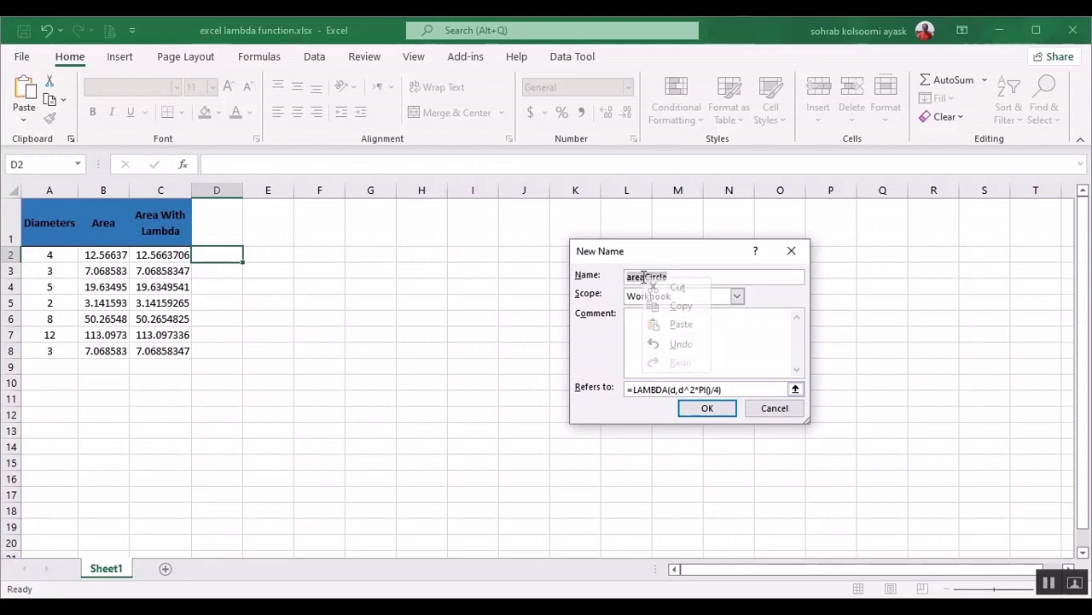
click(682, 307)
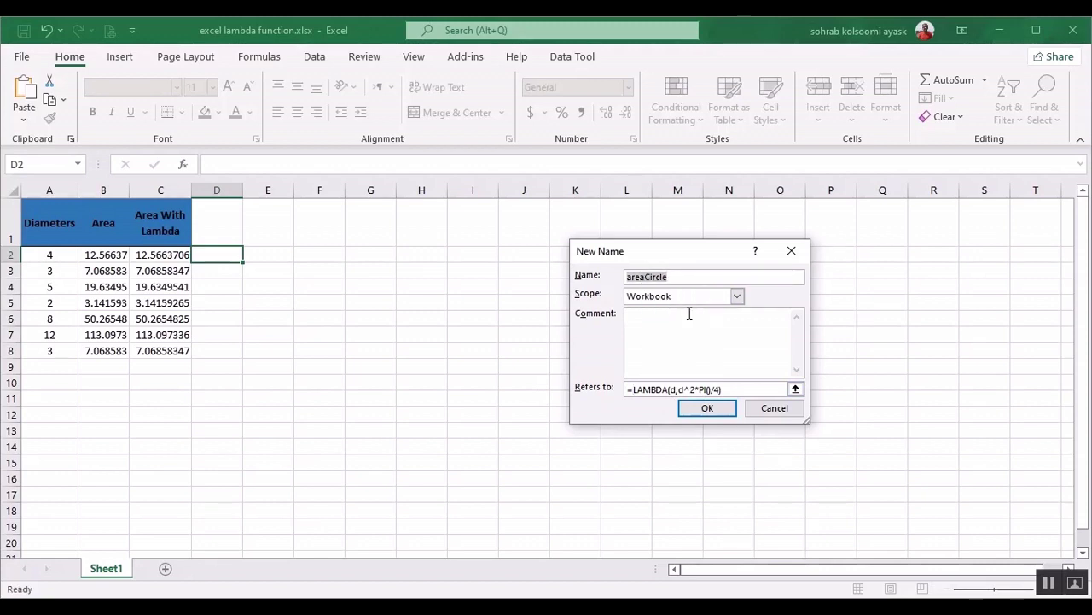
click(707, 408)
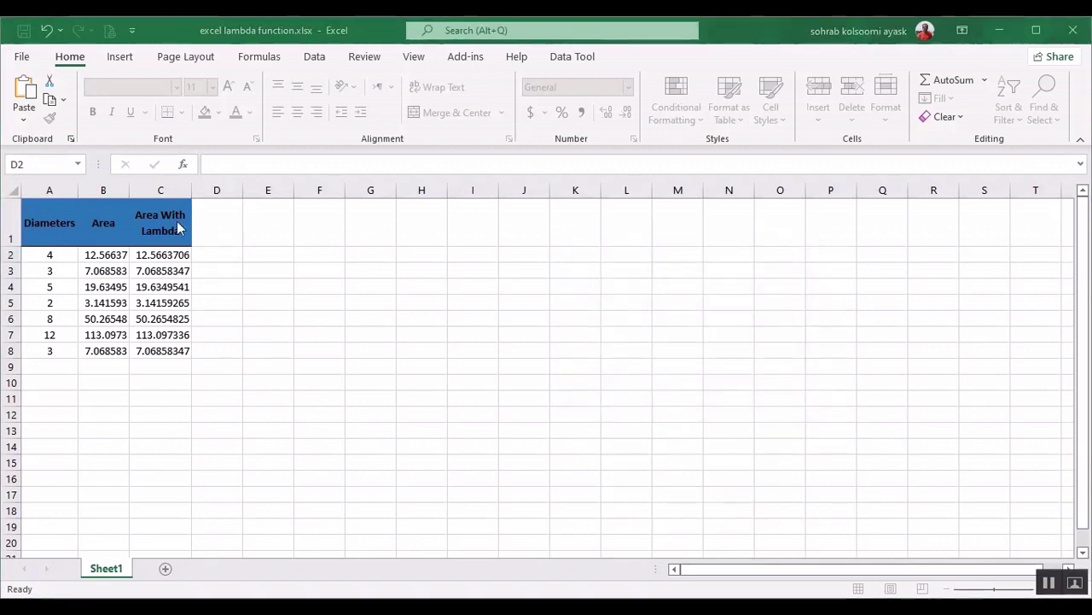
key(ctrl+F3)
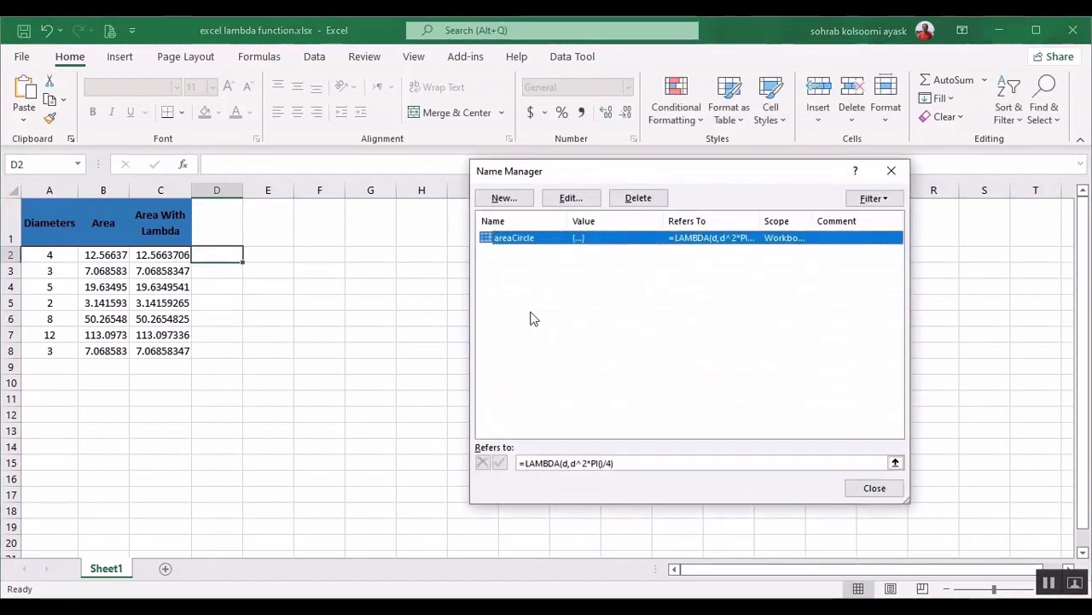
click(874, 490)
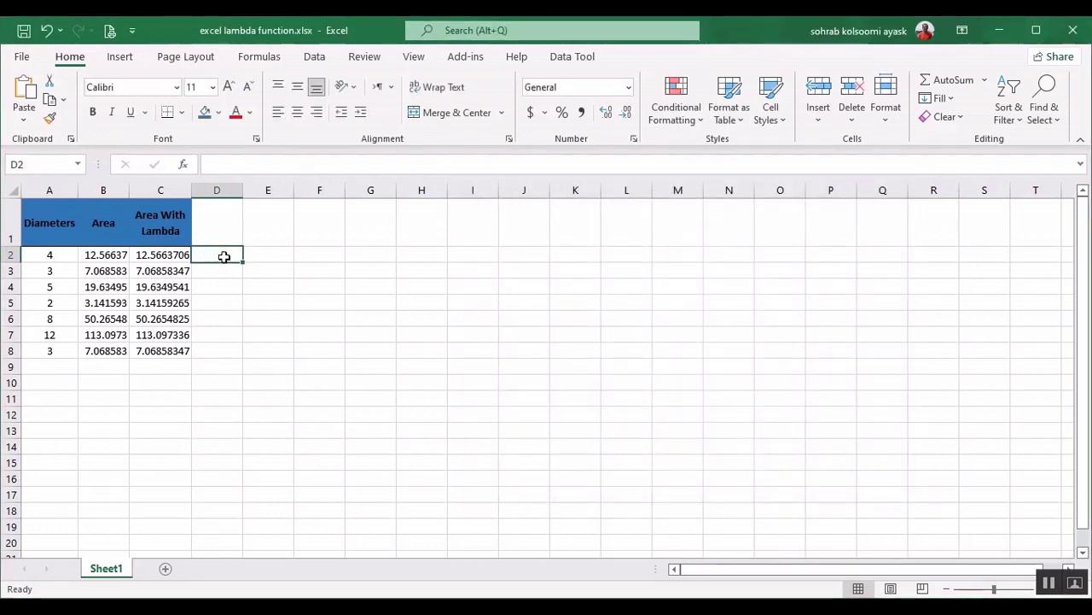
Calculate the circle area in D2 with =areaCircle(A2) and fill the formula down through D8
text(=area)
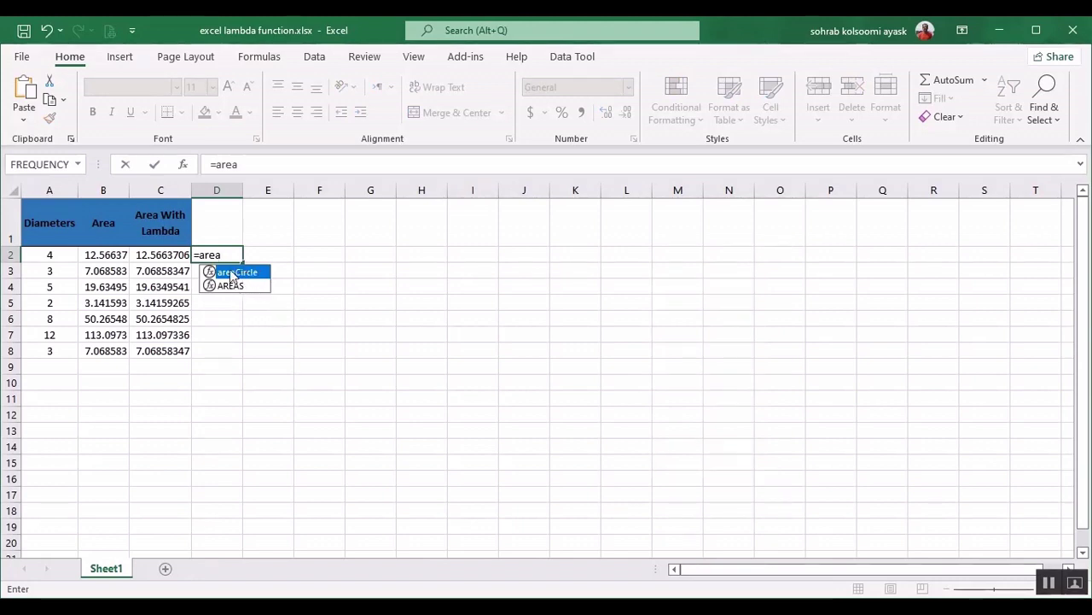
double_click(238, 273)
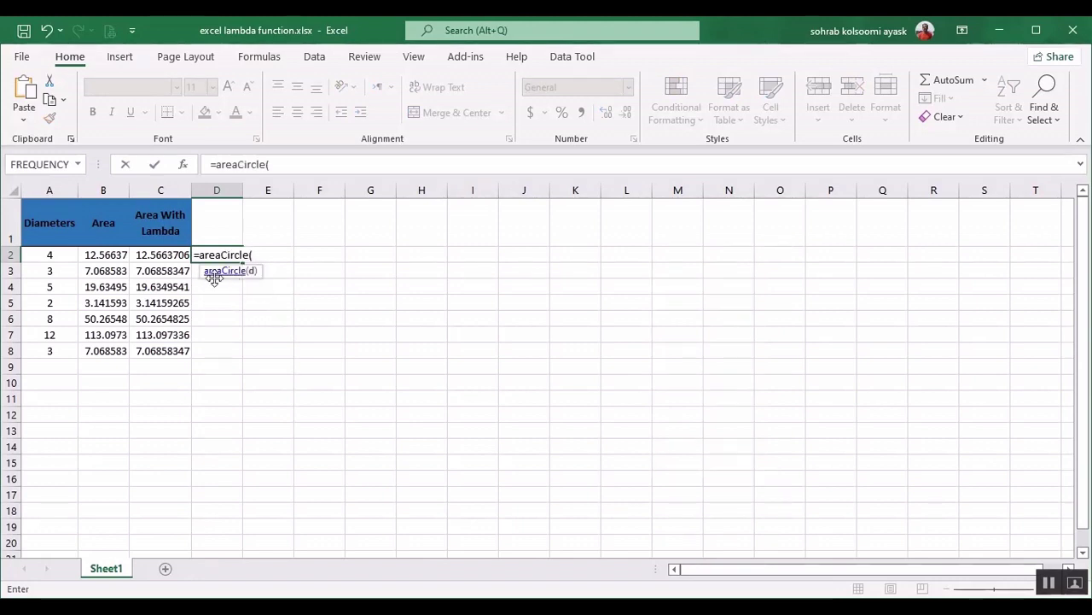
click(51, 256)
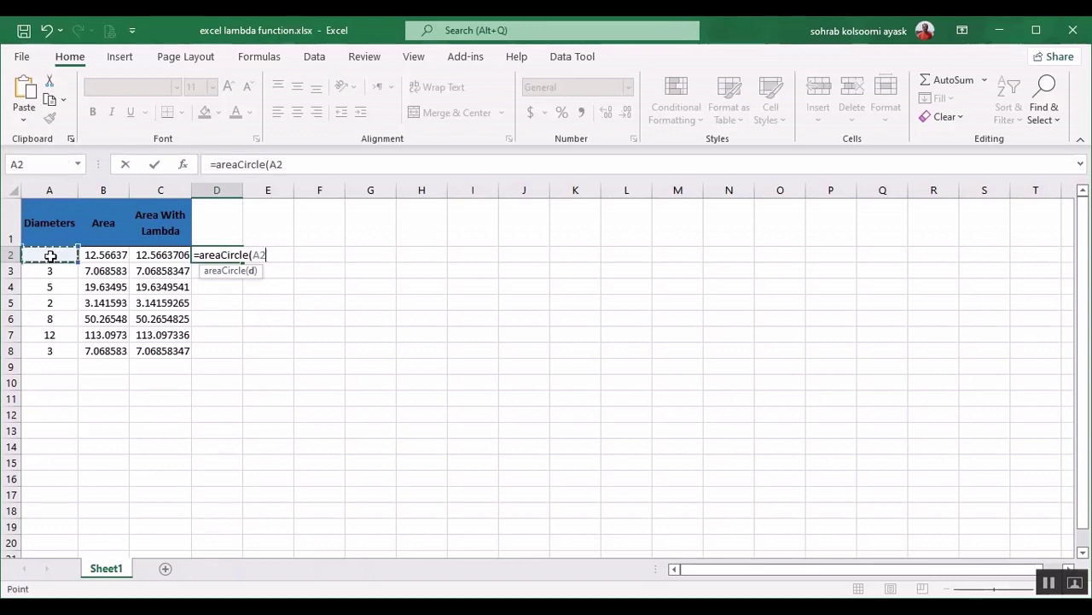
key(Return)
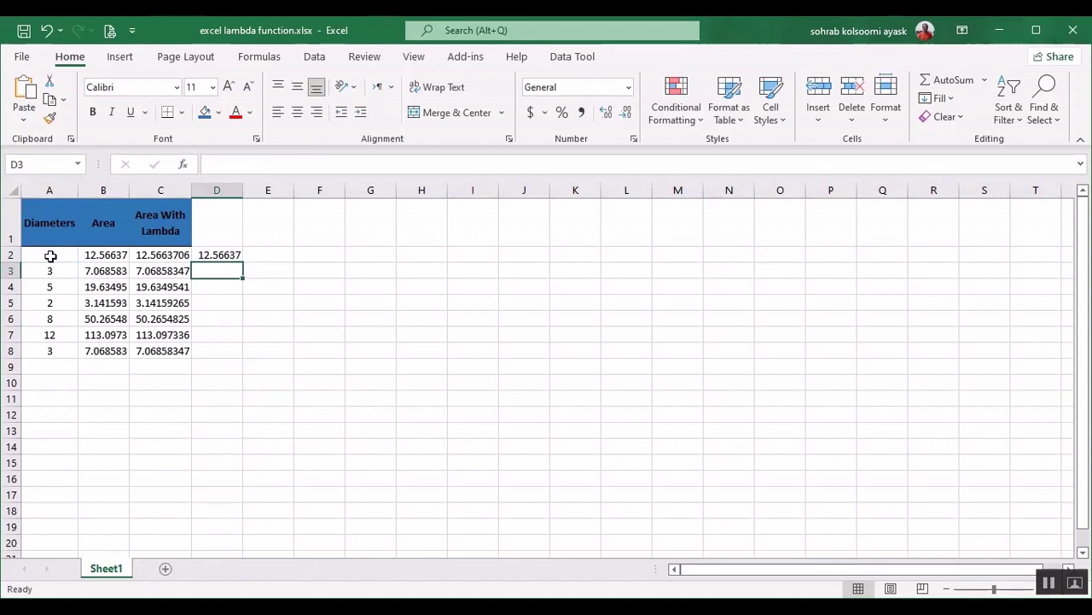
click(225, 257)
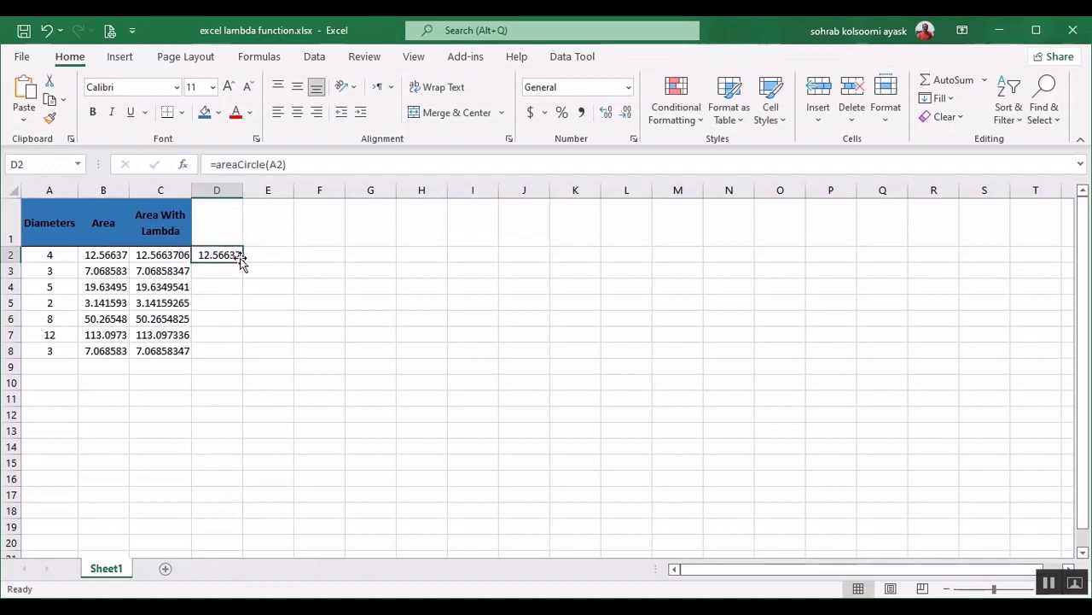
double_click(243, 263)
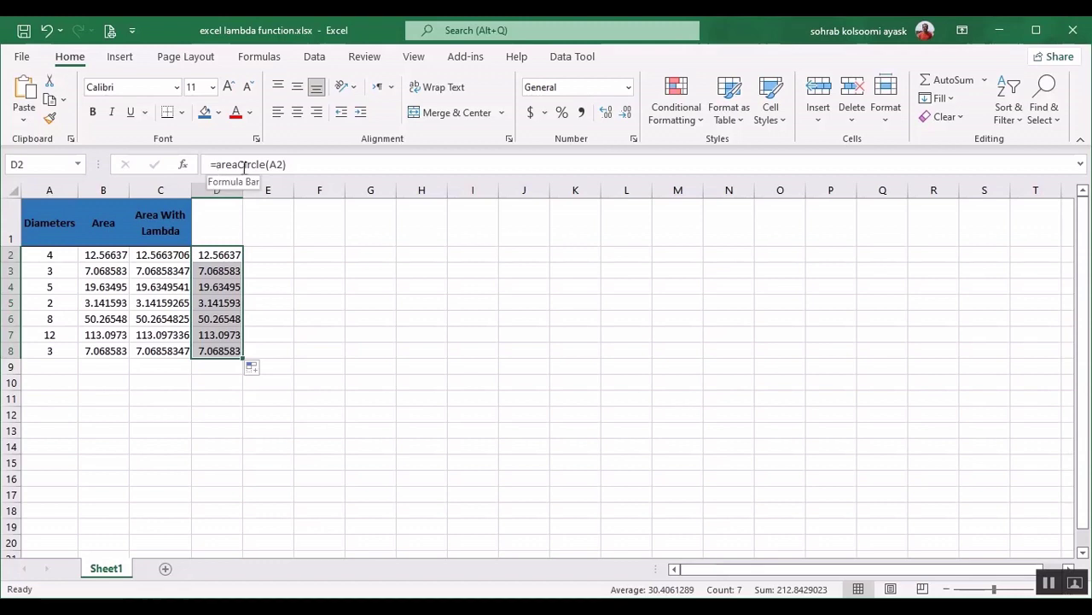
click(616, 379)
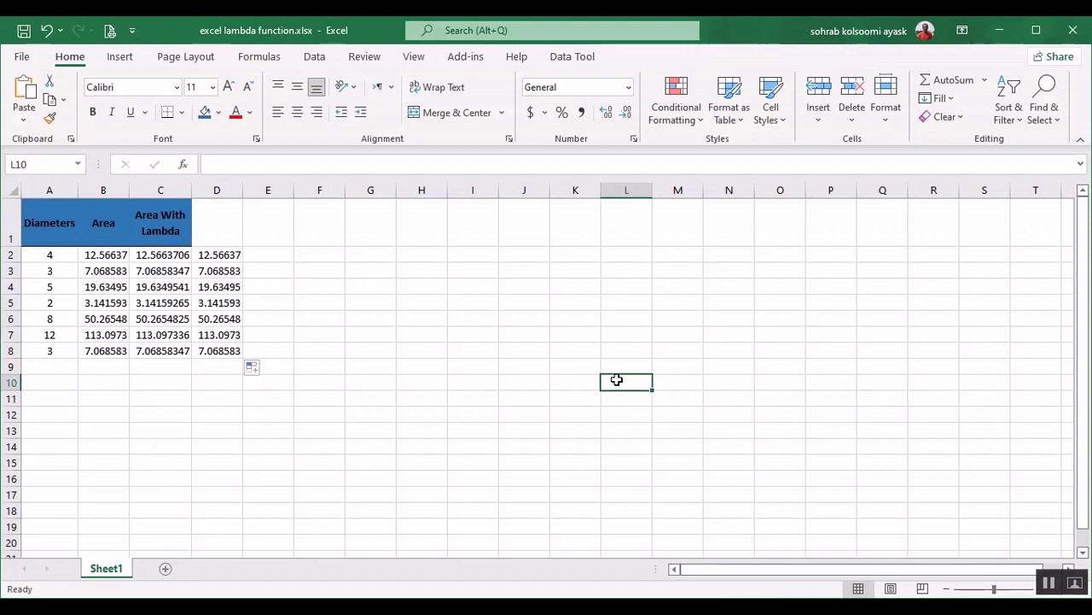